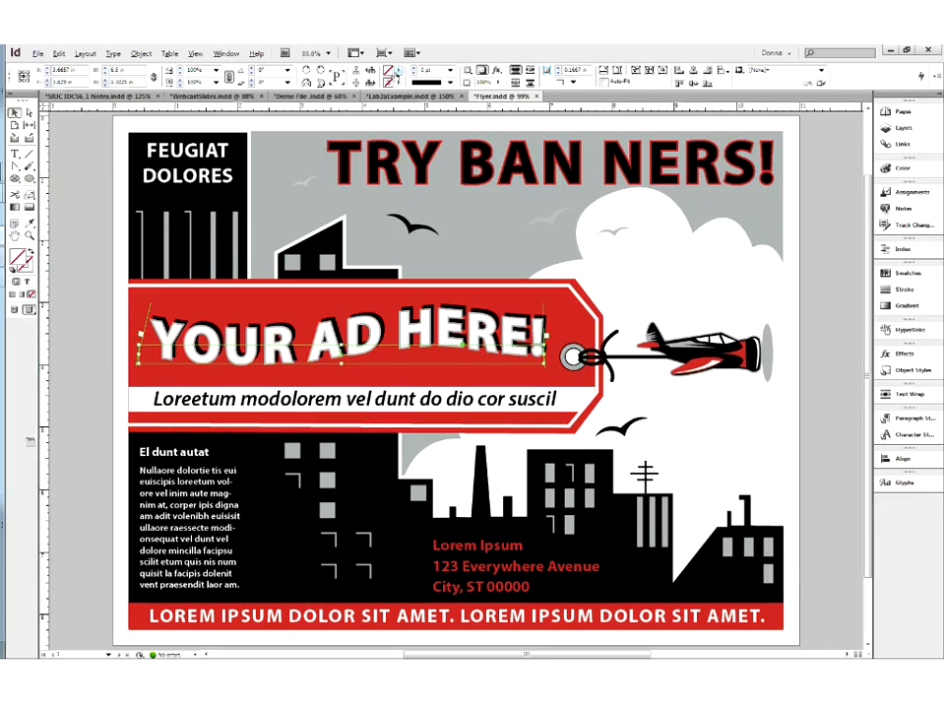
Remove the stray space inside the word BANNERS in the flyer's headline.
{"action": "left_click", "coordinate": [603, 158]}
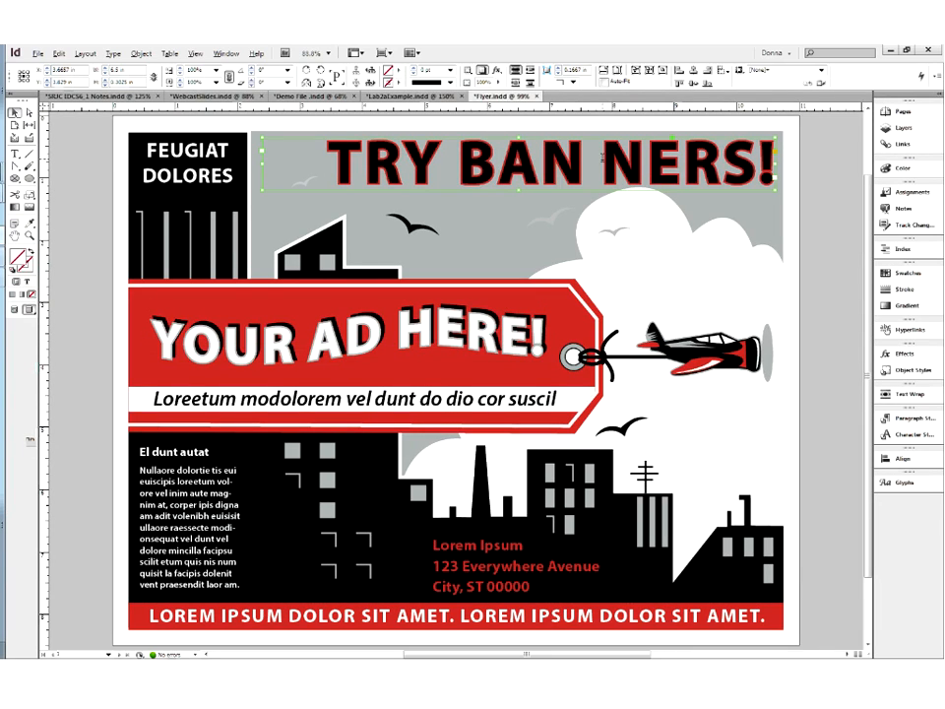
{"action": "double_click", "coordinate": [603, 158]}
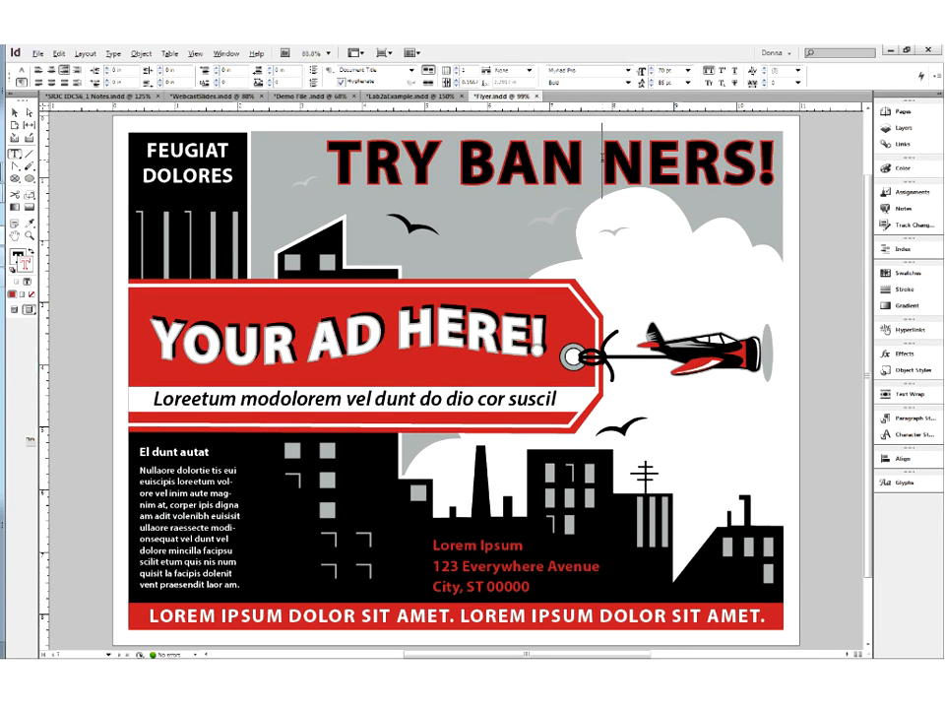
{"action": "key", "text": "BackSpace"}
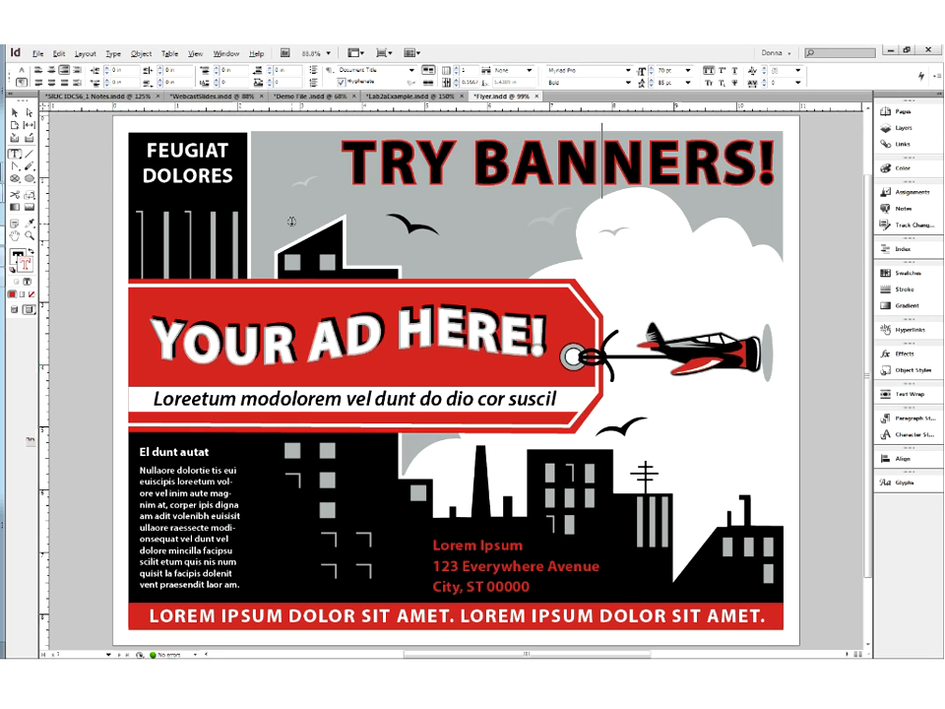
Open the flyer's print settings and examine the list of available printers.
{"action": "left_click", "coordinate": [39, 55]}
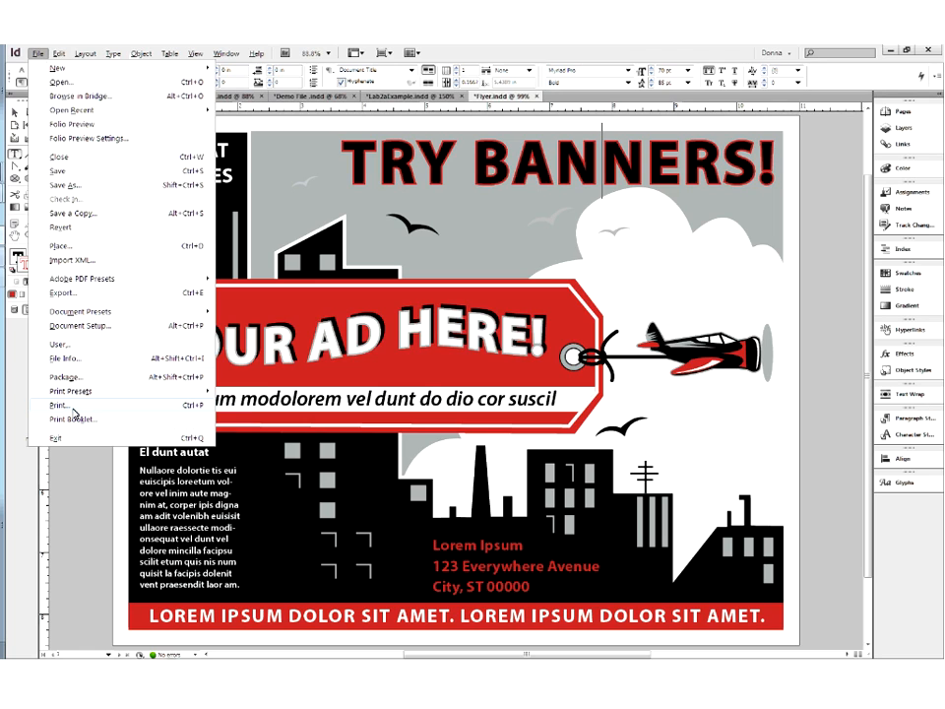
{"action": "key", "text": "Escape"}
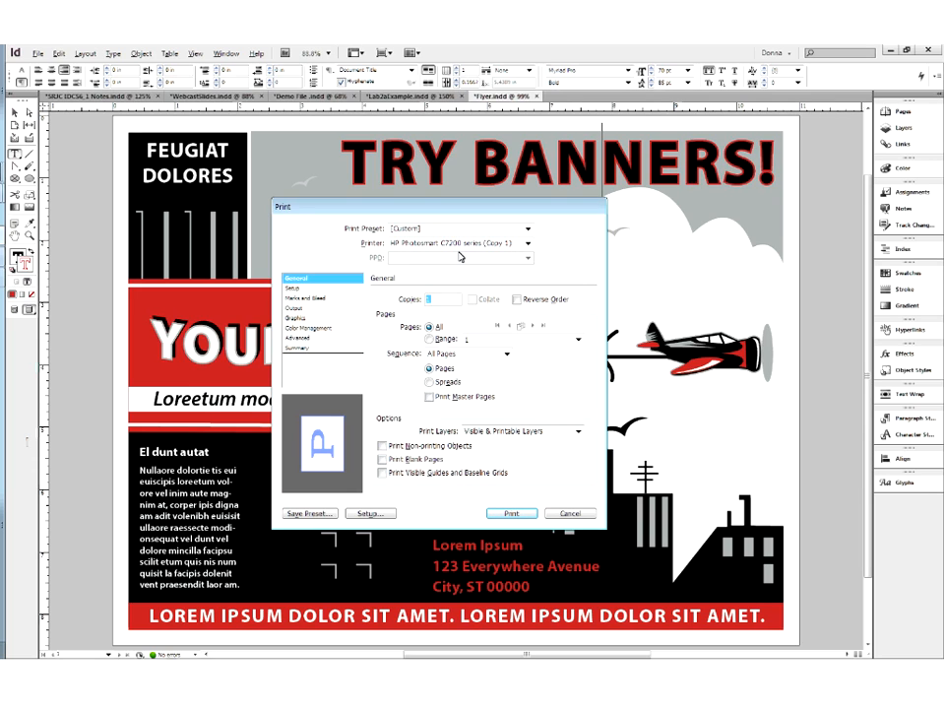
{"action": "left_click", "coordinate": [528, 244]}
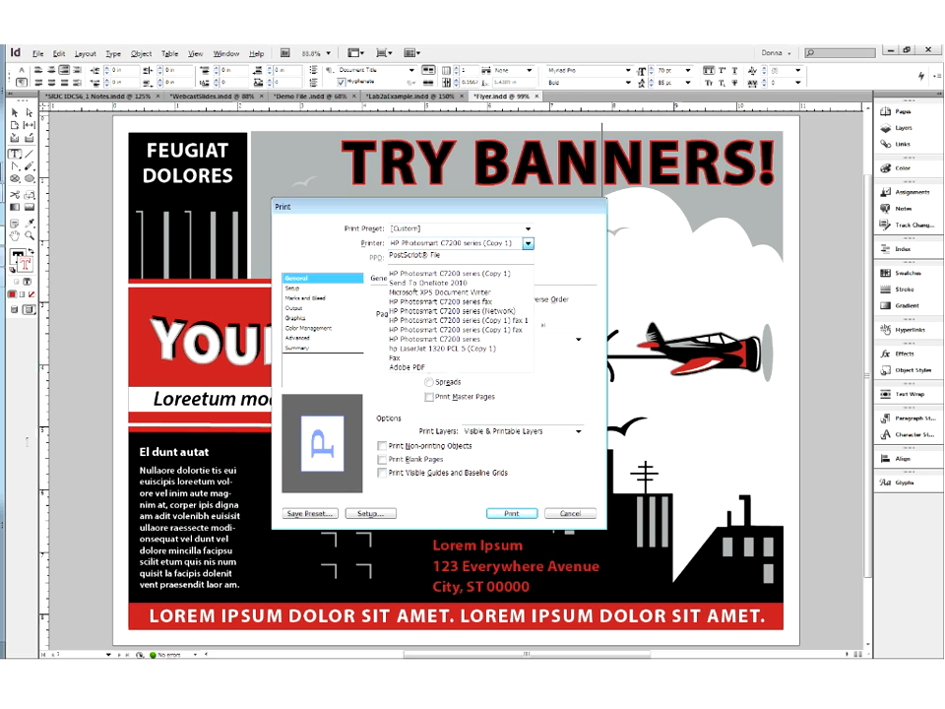
{"action": "left_click", "coordinate": [528, 243]}
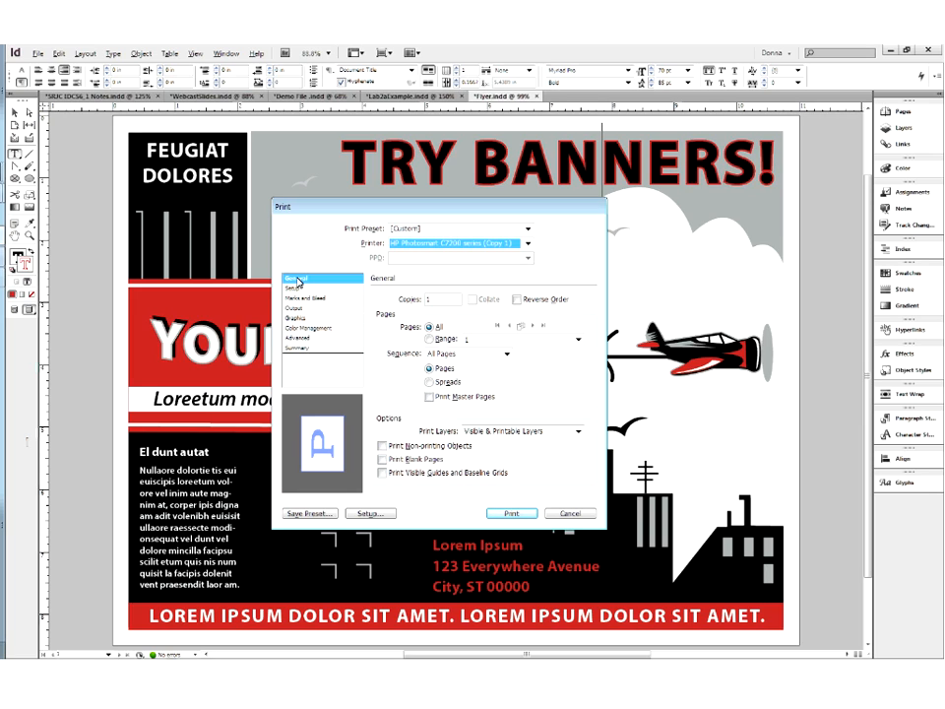
Cycle the print preview through its text summary of media and page sizes to the paper view.
{"action": "left_click", "coordinate": [318, 457]}
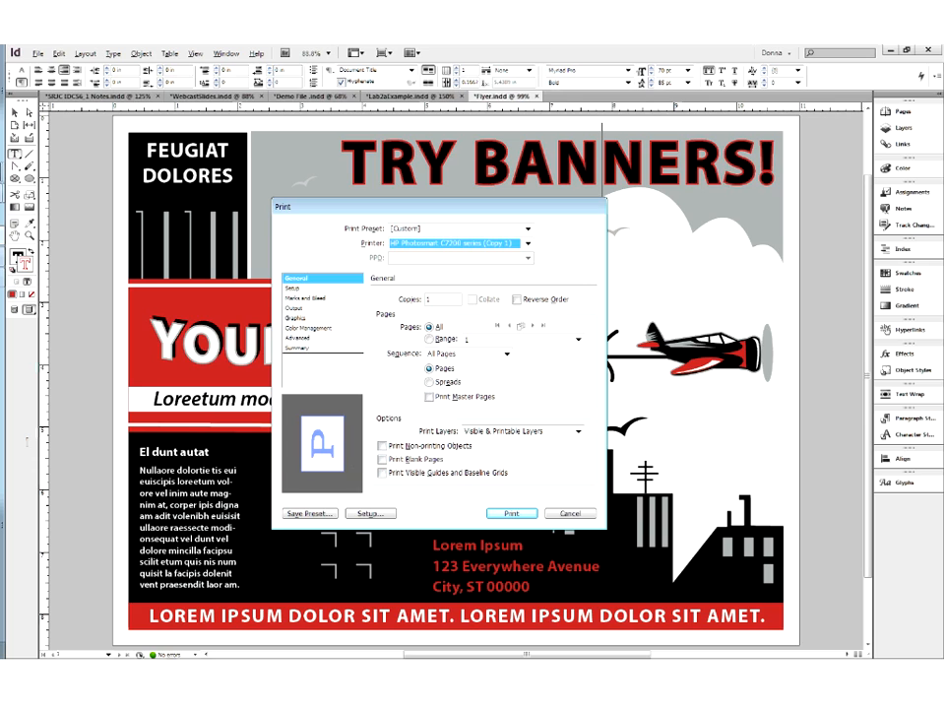
{"action": "left_click", "coordinate": [301, 487]}
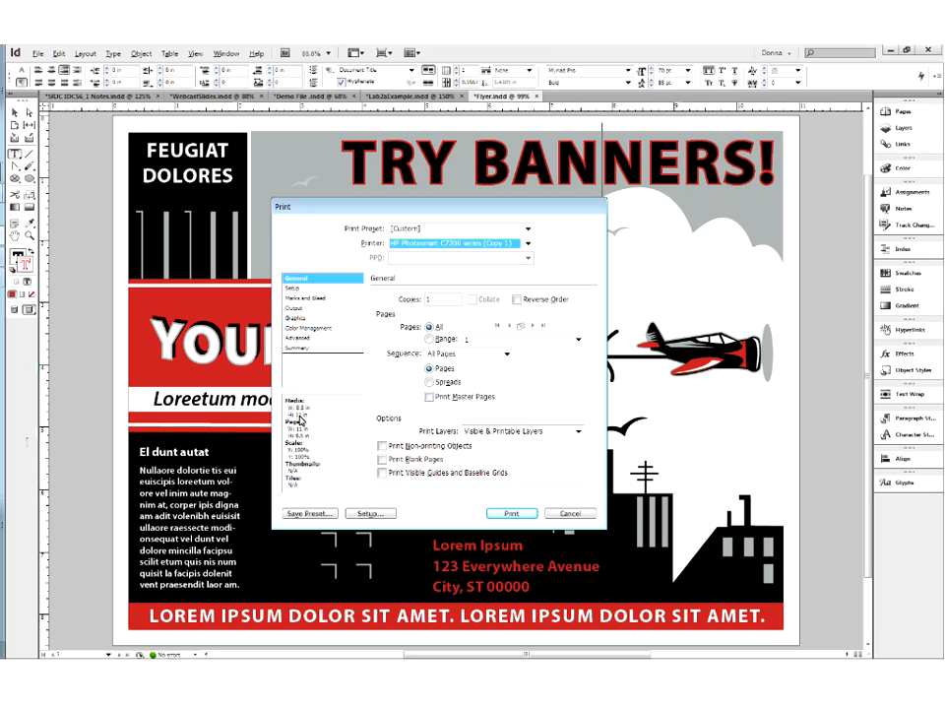
{"action": "left_click", "coordinate": [287, 489]}
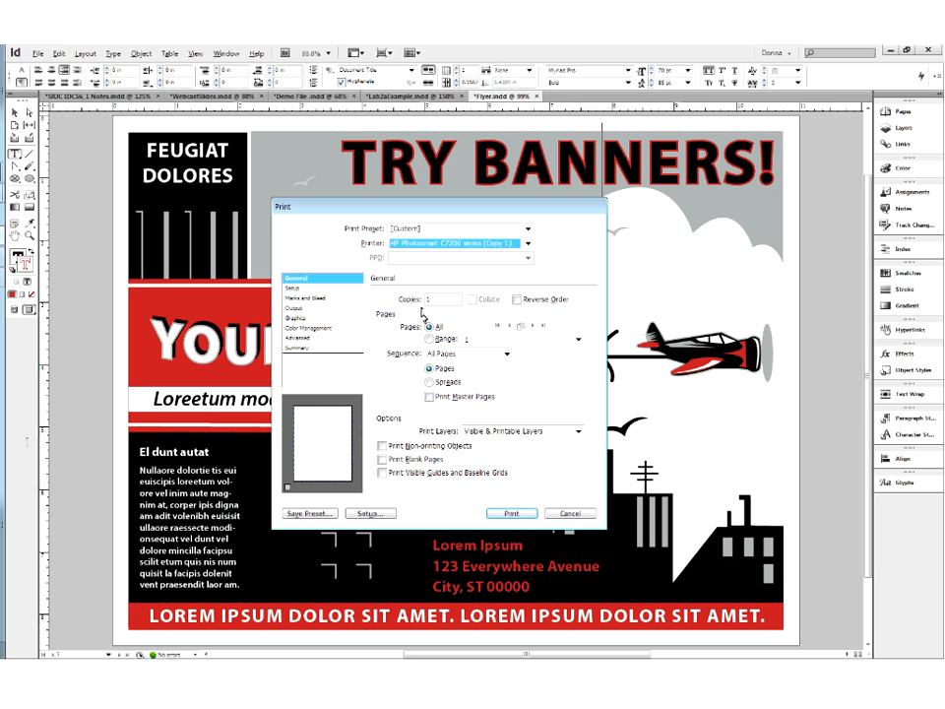
Examine the flyer's page range and sequence options, plus its page setup, keeping All and All Pages selected.
{"action": "left_click", "coordinate": [430, 340]}
{"action": "left_click", "coordinate": [531, 342]}
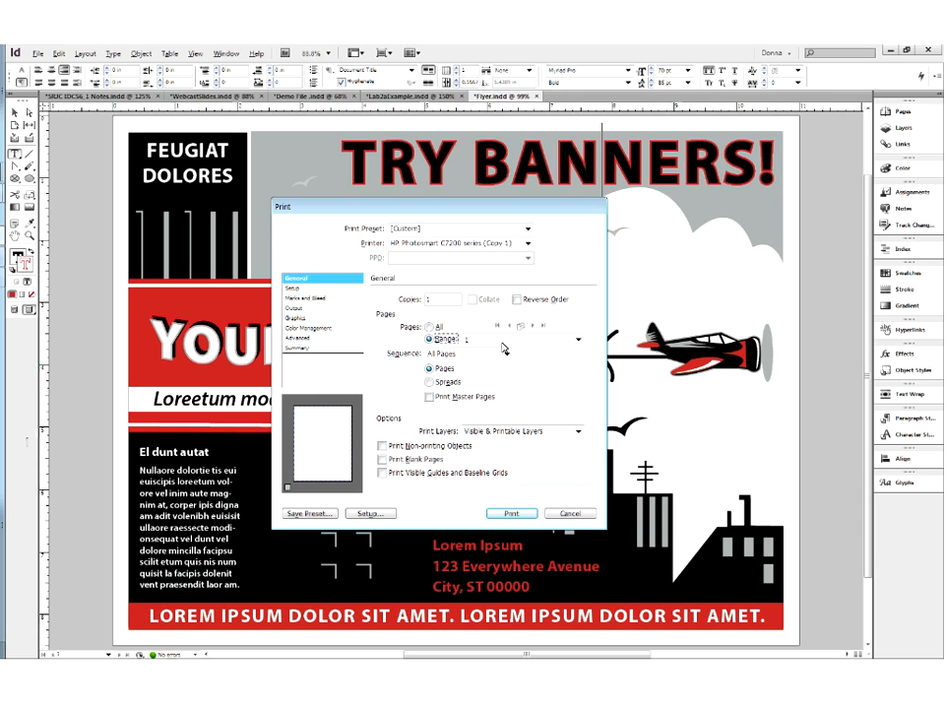
{"action": "left_click", "coordinate": [430, 326]}
{"action": "left_click", "coordinate": [473, 354]}
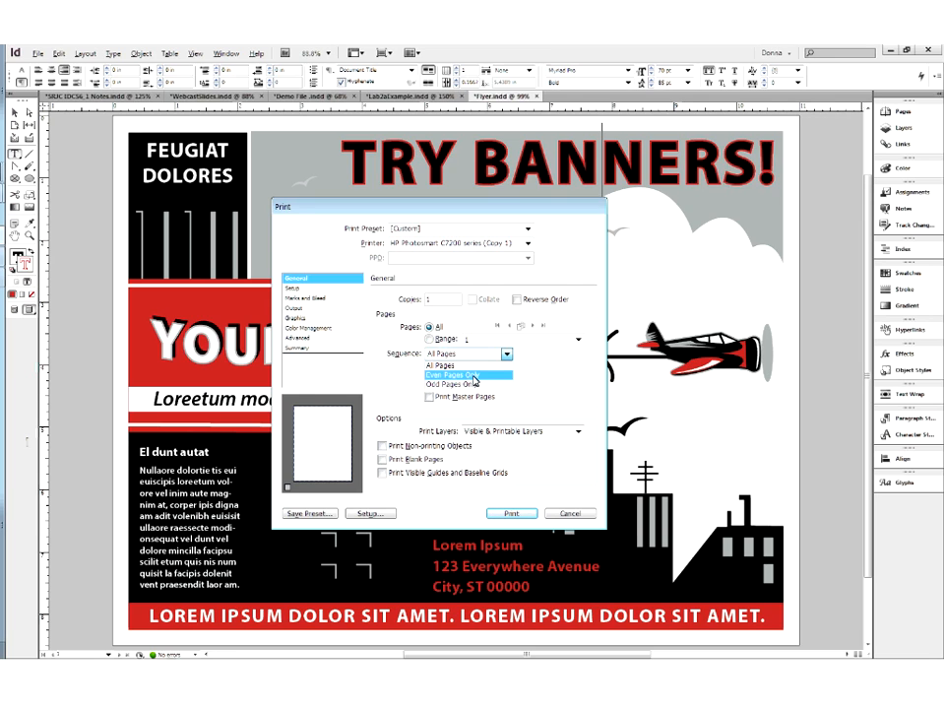
{"action": "left_click", "coordinate": [477, 384]}
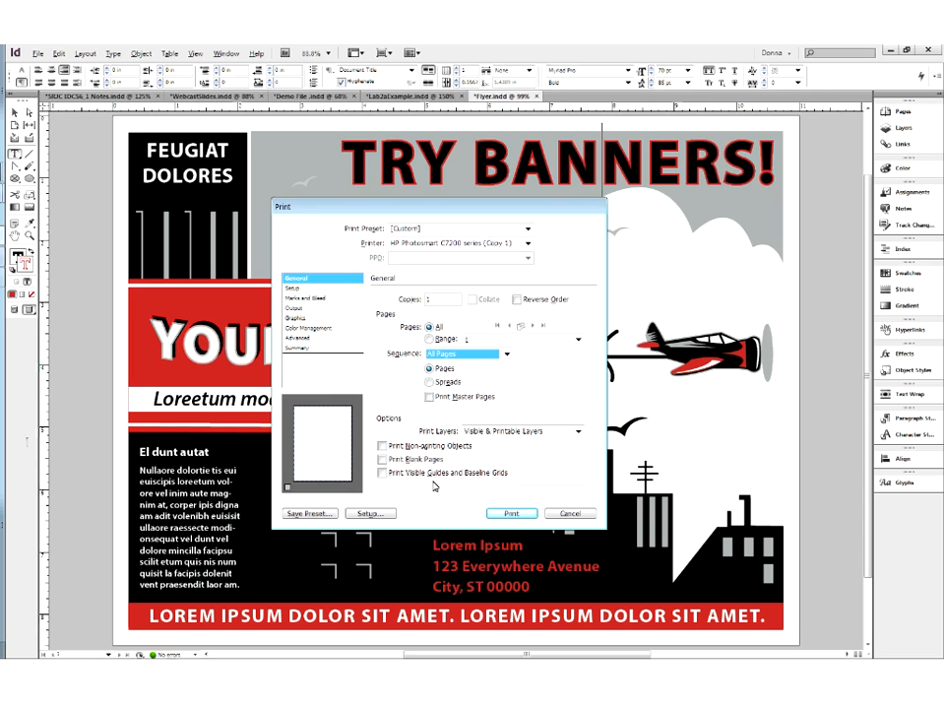
{"action": "key", "text": "Tab"}
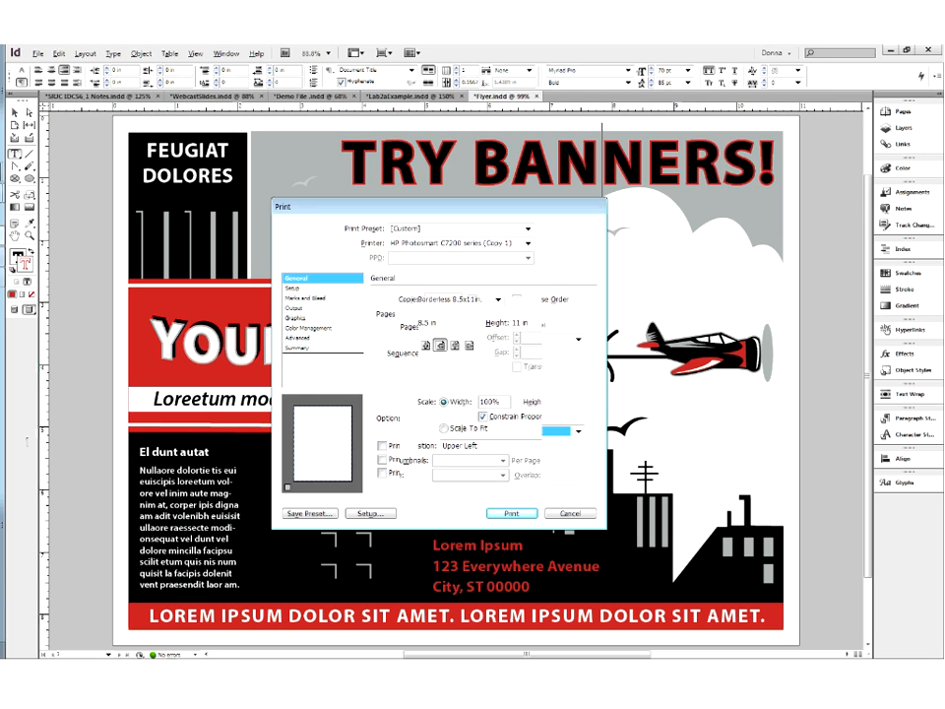
{"action": "left_click", "coordinate": [301, 288]}
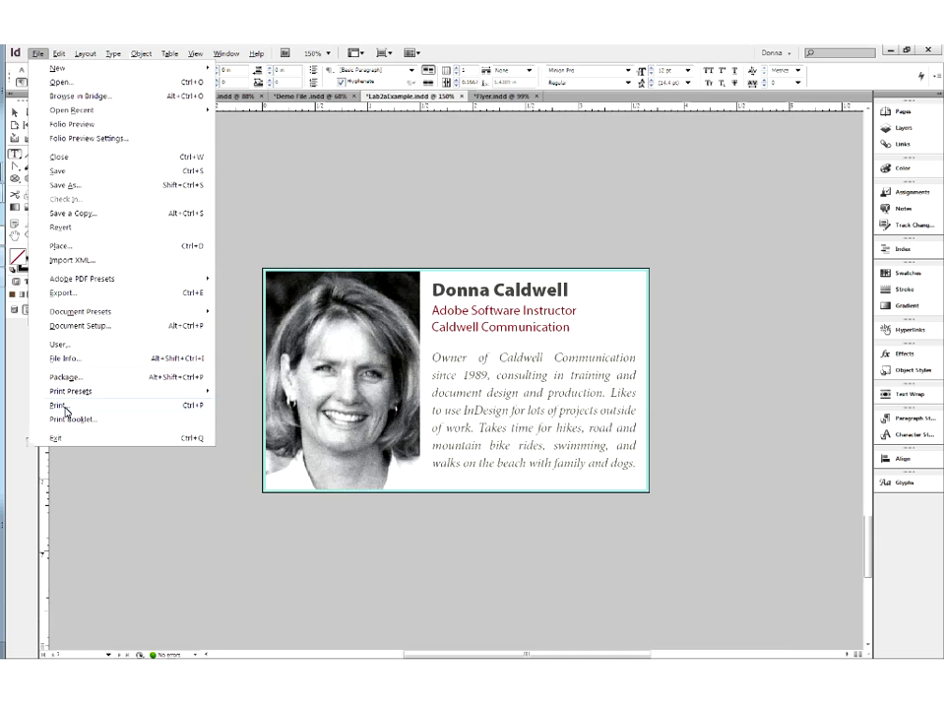
Open the print settings for the Lab2aExample card and set its page position to Centered.
{"action": "left_click", "coordinate": [65, 406]}
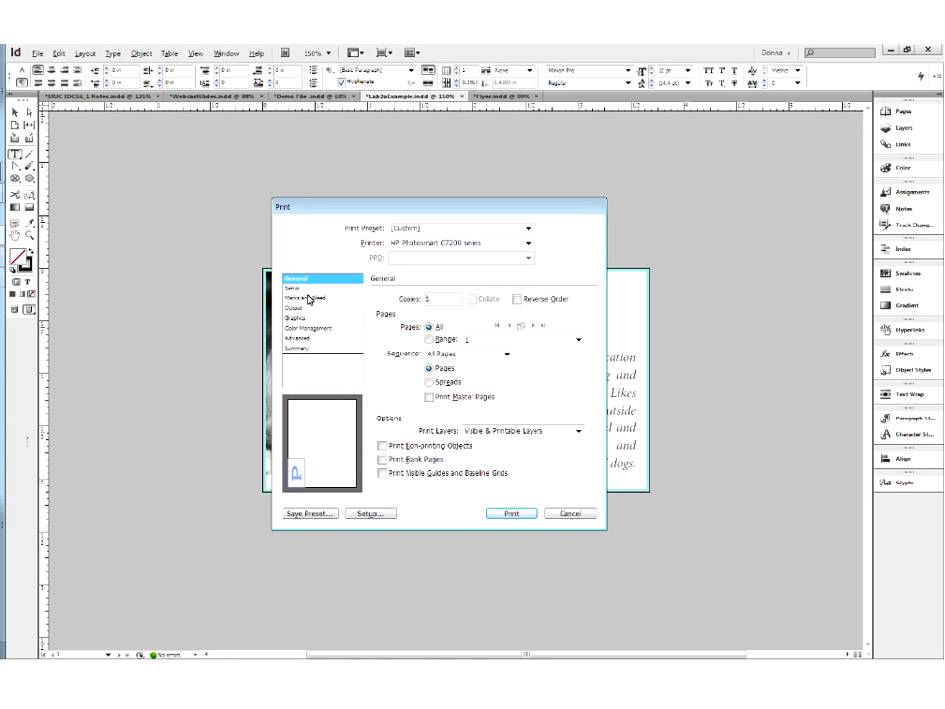
{"action": "left_click", "coordinate": [295, 287]}
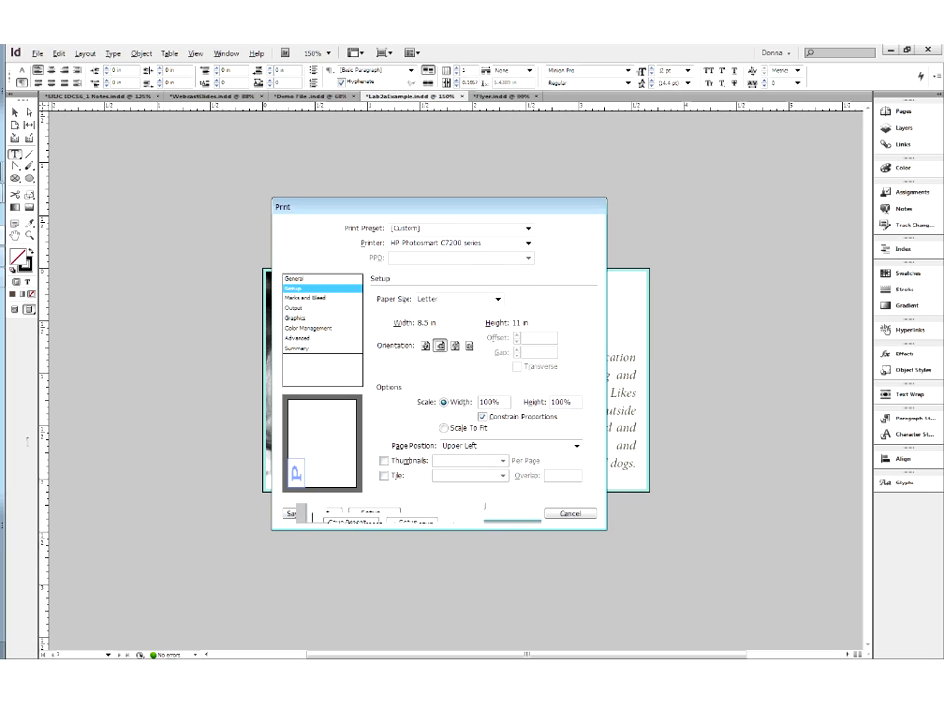
{"action": "left_click_drag", "start_coordinate": [414, 206], "coordinate": [503, 197]}
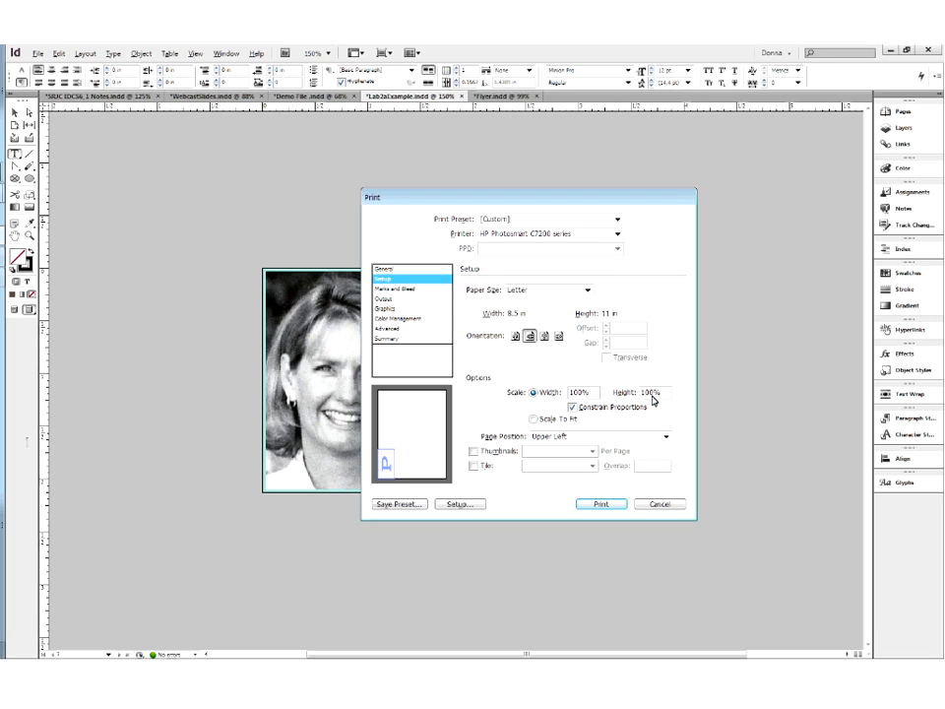
{"action": "left_click", "coordinate": [562, 436]}
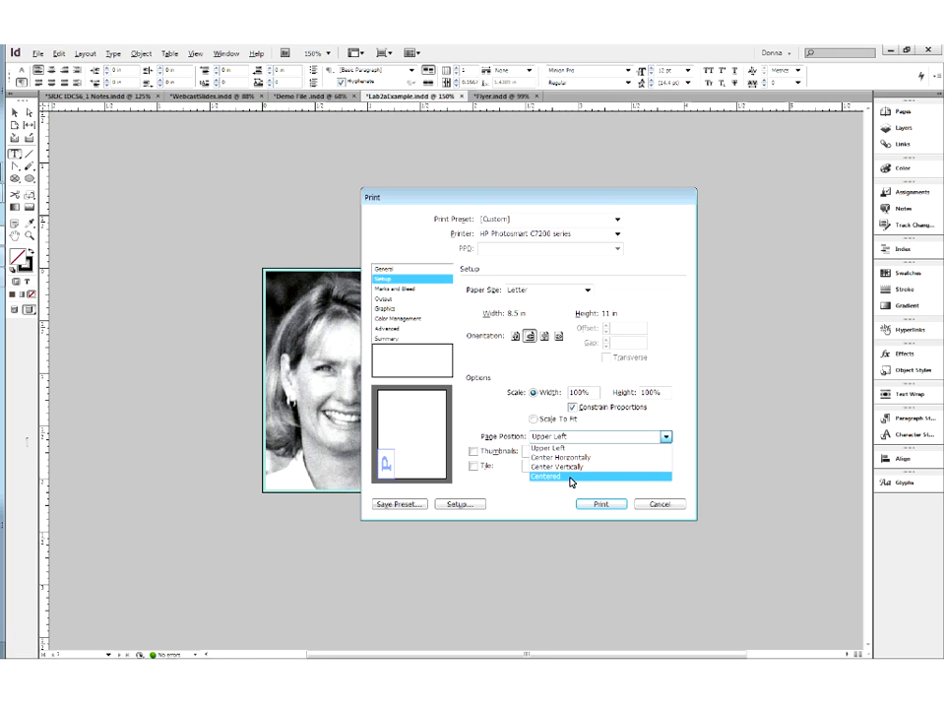
{"action": "left_click", "coordinate": [571, 477]}
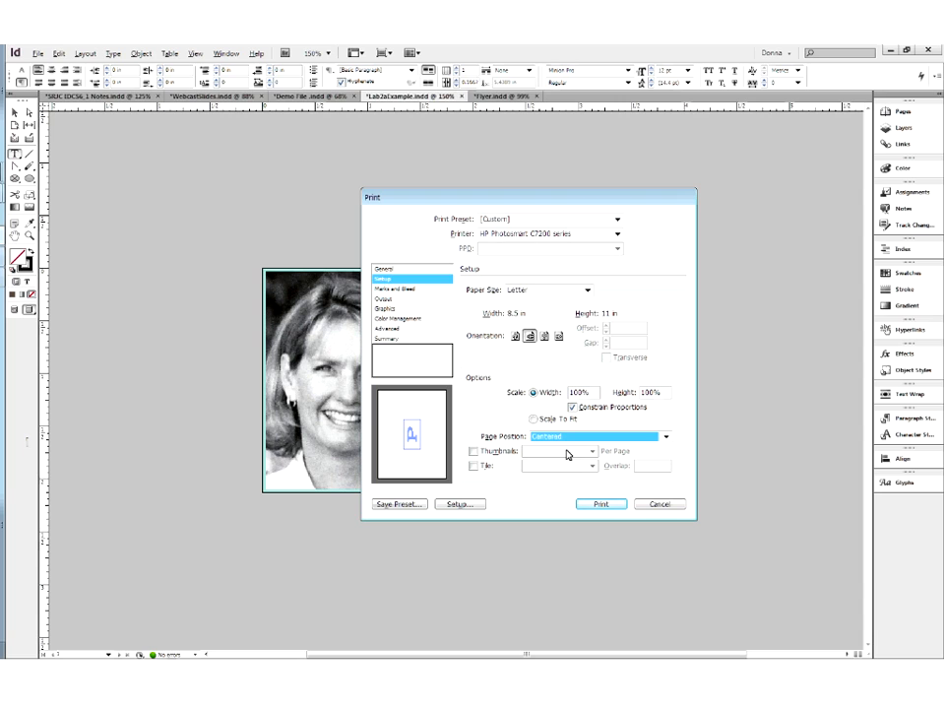
Try Scale To Fit and browse the paper sizes, keeping Letter and restoring the 100% scale.
{"action": "left_click", "coordinate": [534, 420]}
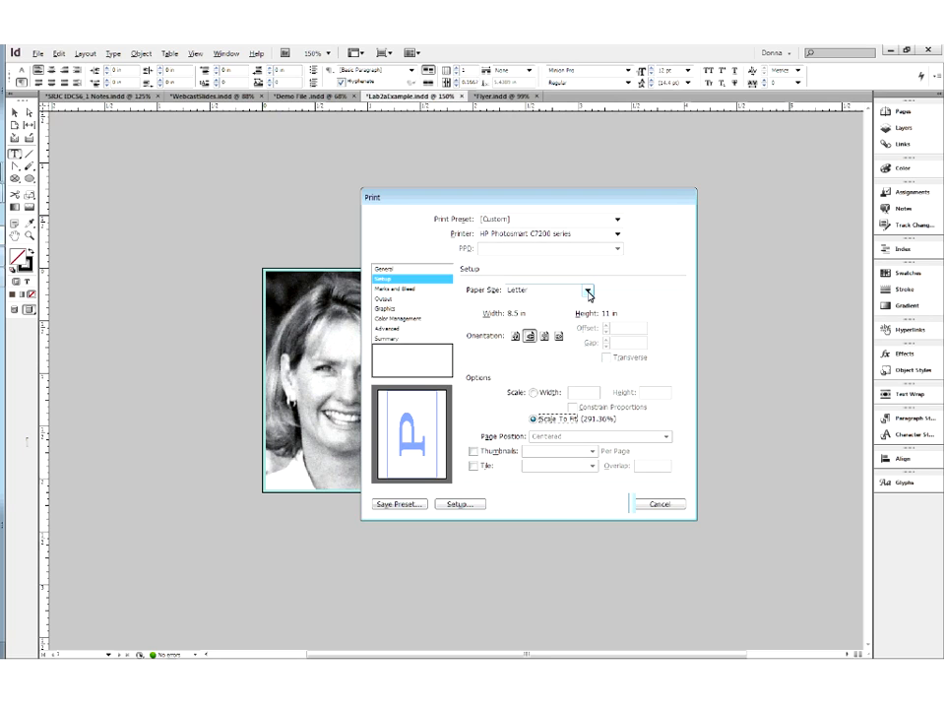
{"action": "left_click", "coordinate": [588, 291]}
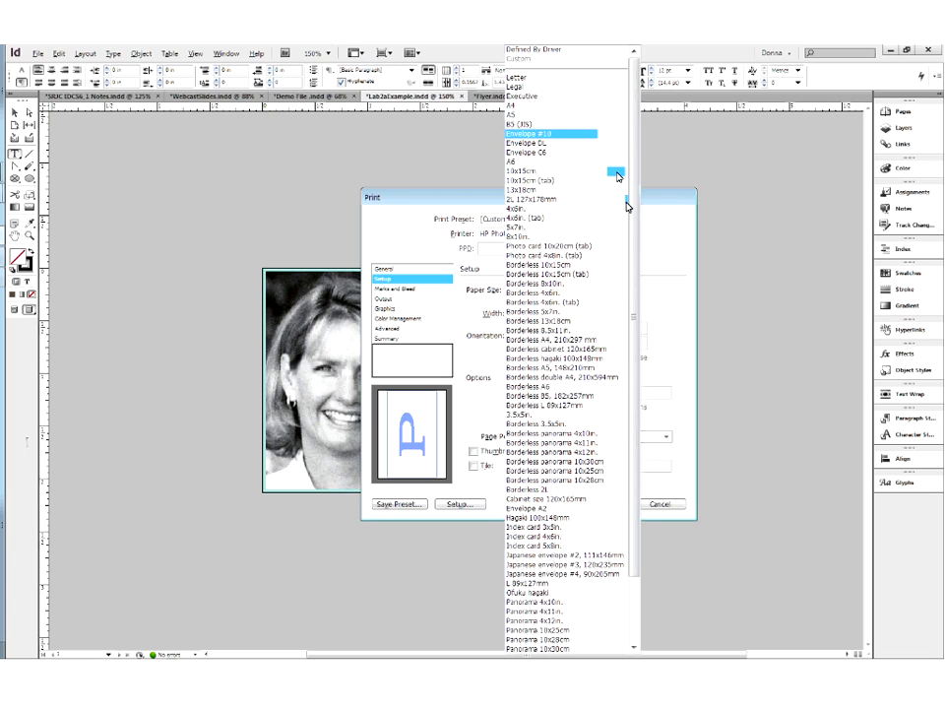
{"action": "mouse_move", "coordinate": [636, 298]}
{"action": "left_mouse_down"}
{"action": "mouse_move", "coordinate": [637, 330]}
{"action": "mouse_move", "coordinate": [639, 308]}
{"action": "left_mouse_up"}
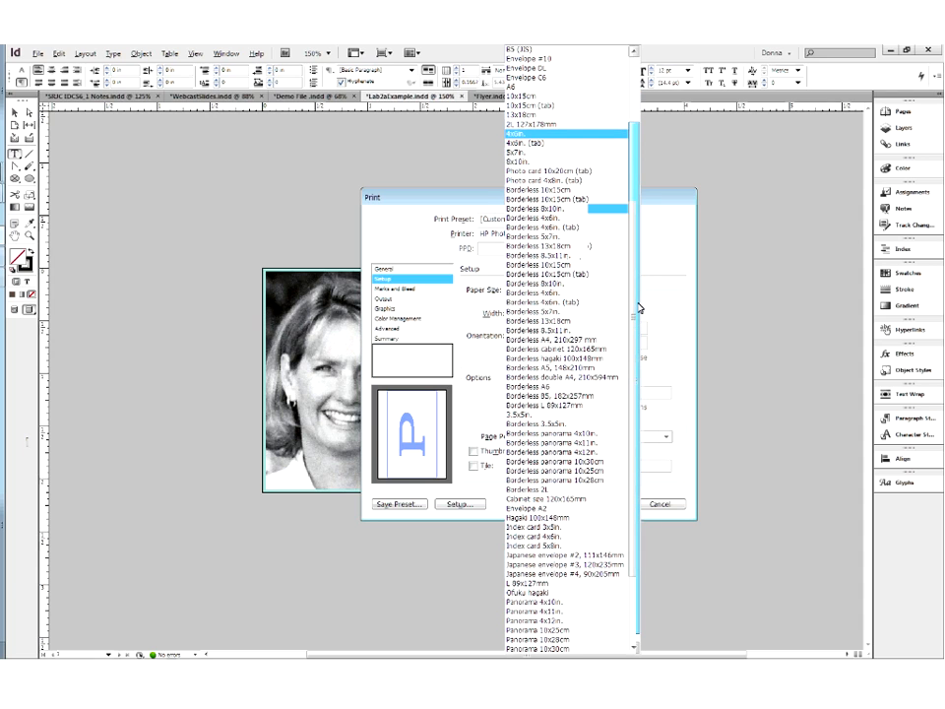
{"action": "scroll", "coordinate": [637, 308], "scroll_direction": "up", "scroll_amount": 10}
{"action": "left_click", "coordinate": [651, 218]}
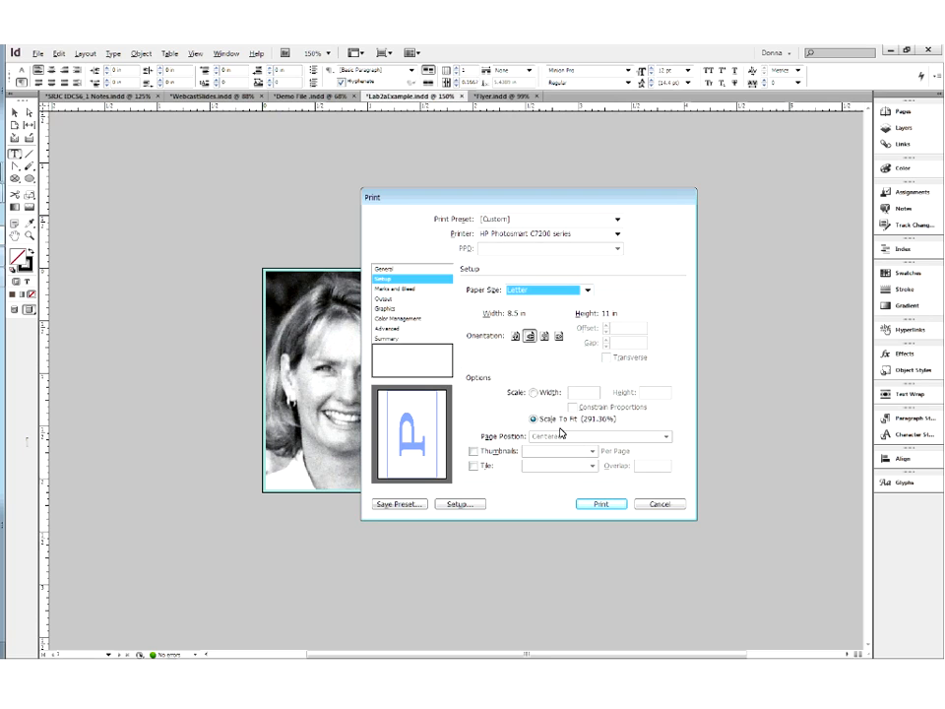
{"action": "left_click", "coordinate": [549, 395]}
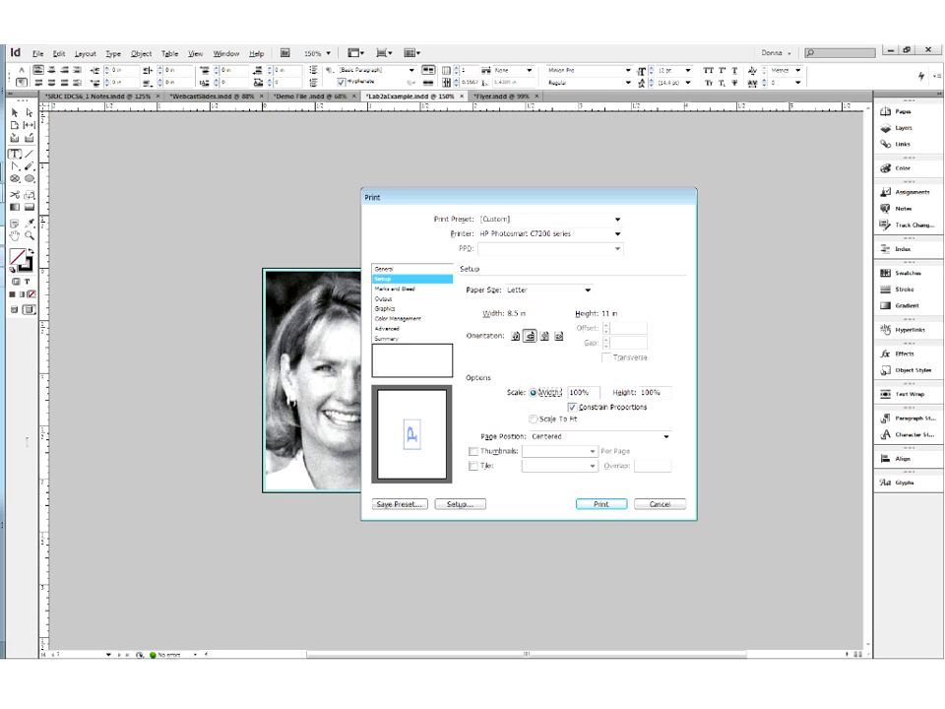
Add crop marks to the card's printout.
{"action": "left_click", "coordinate": [399, 289]}
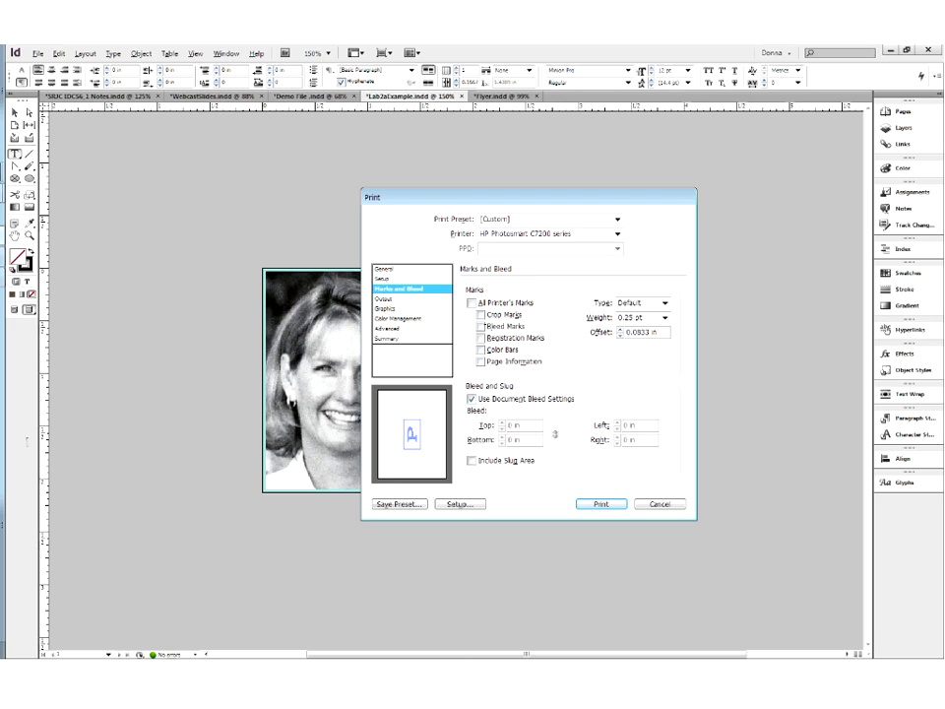
{"action": "left_click", "coordinate": [482, 316]}
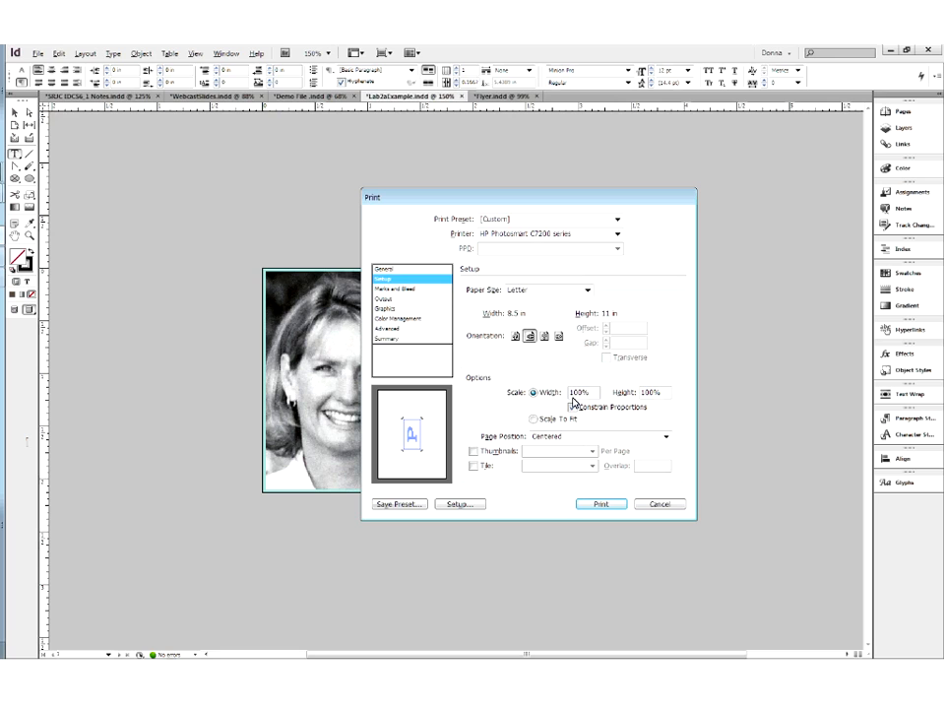
{"action": "left_click", "coordinate": [572, 405]}
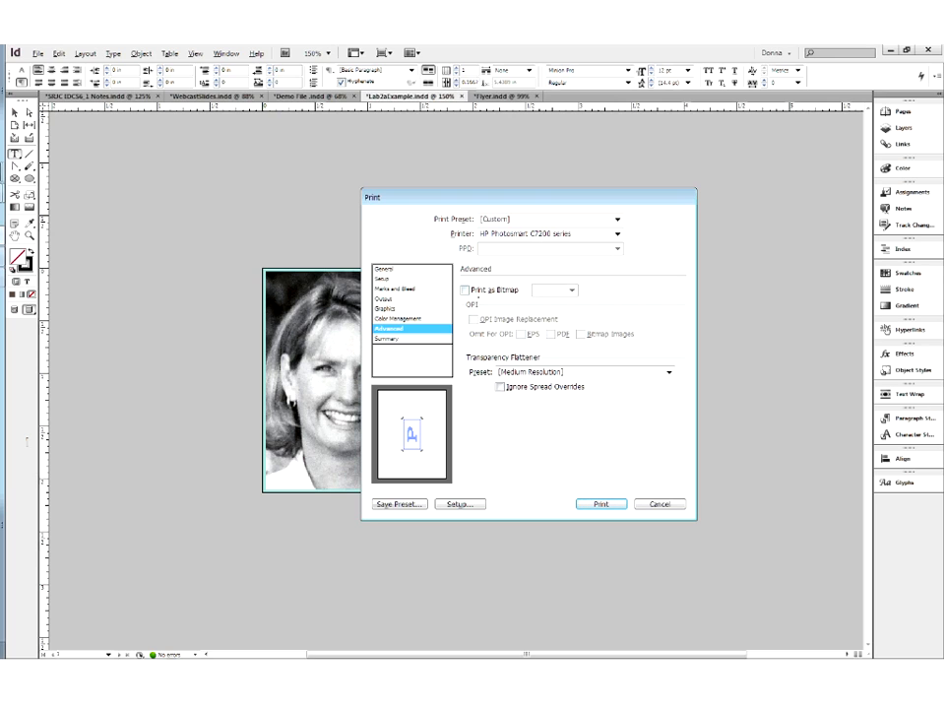
Enable Print as Bitmap in the advanced print settings, keeping the resolution at 300 dpi.
{"action": "left_click", "coordinate": [467, 292]}
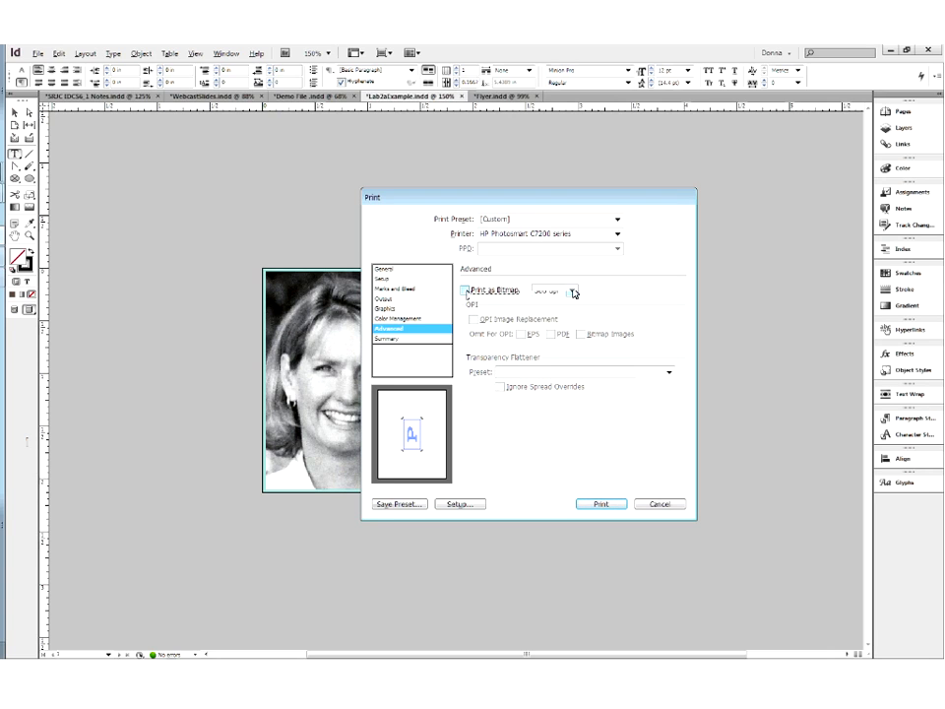
{"action": "left_click", "coordinate": [572, 291]}
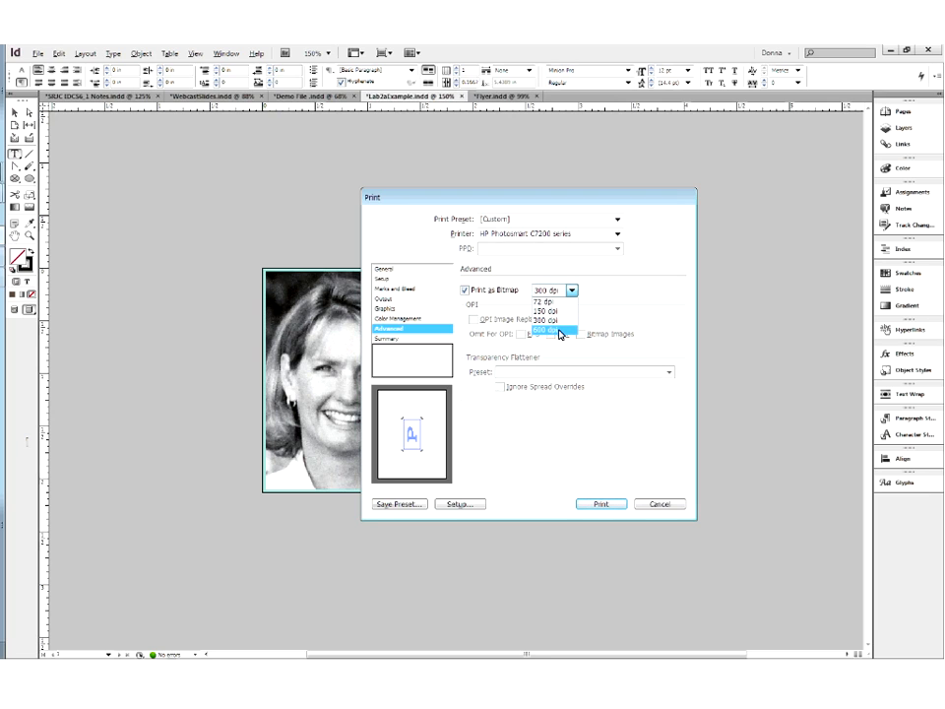
{"action": "left_click", "coordinate": [596, 299]}
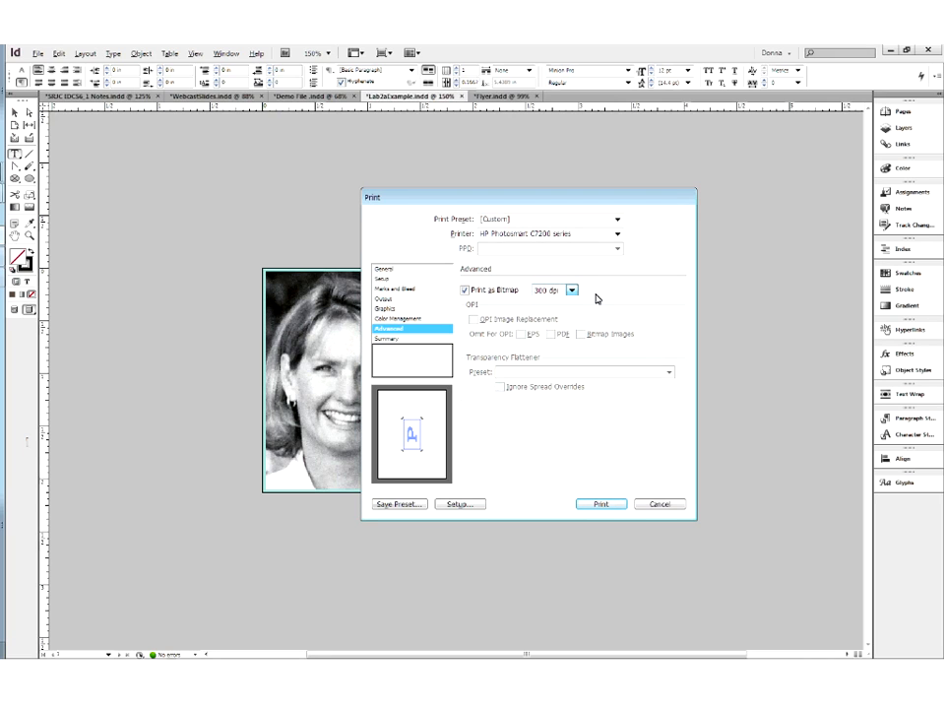
{"action": "left_click", "coordinate": [596, 299]}
Open the printer driver's own setup from the print settings, acknowledging the warning about print conflicts.
{"action": "left_click", "coordinate": [479, 506]}
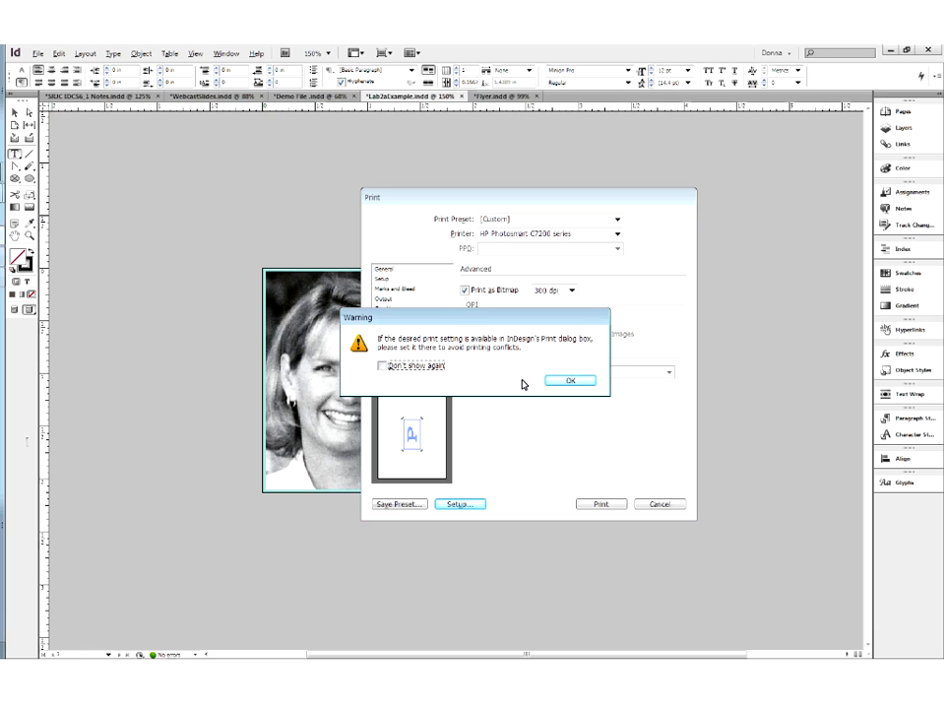
{"action": "key", "text": "Return"}
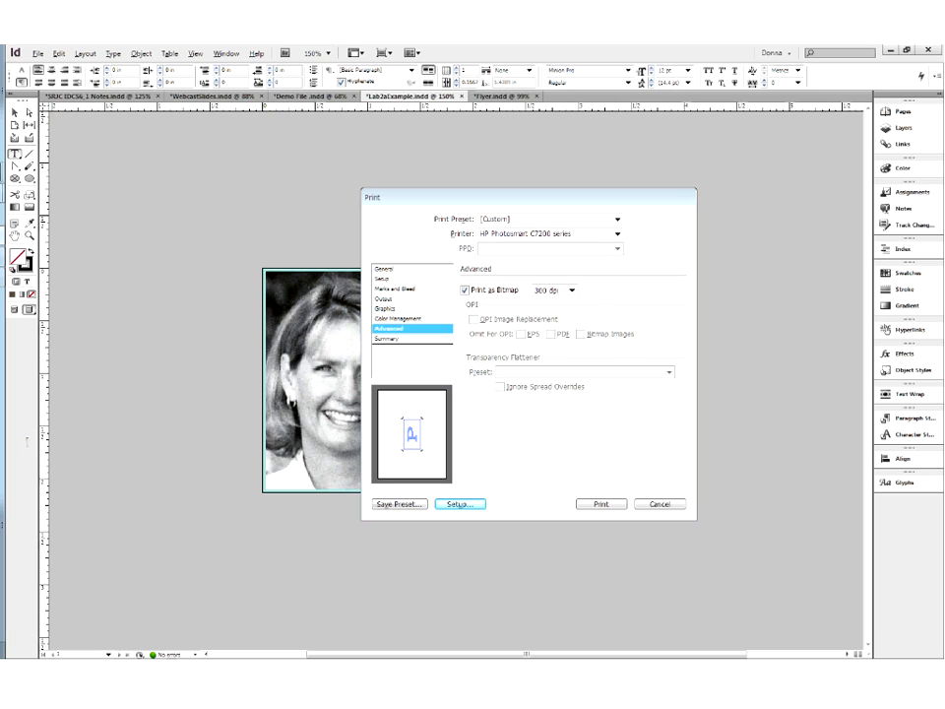
{"action": "key", "text": "Return"}
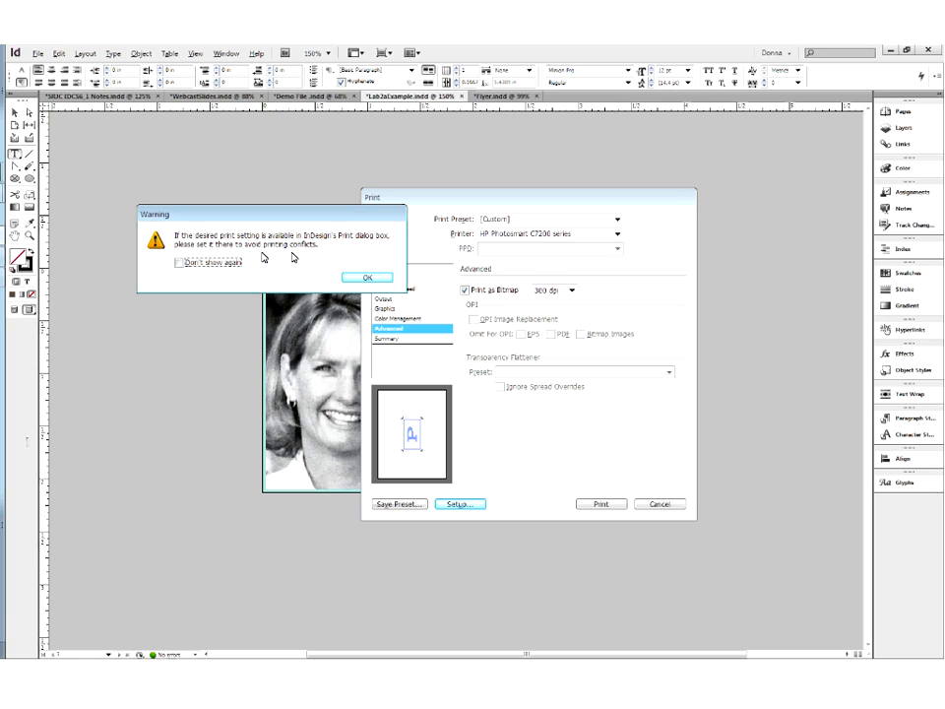
{"action": "left_click", "coordinate": [370, 277]}
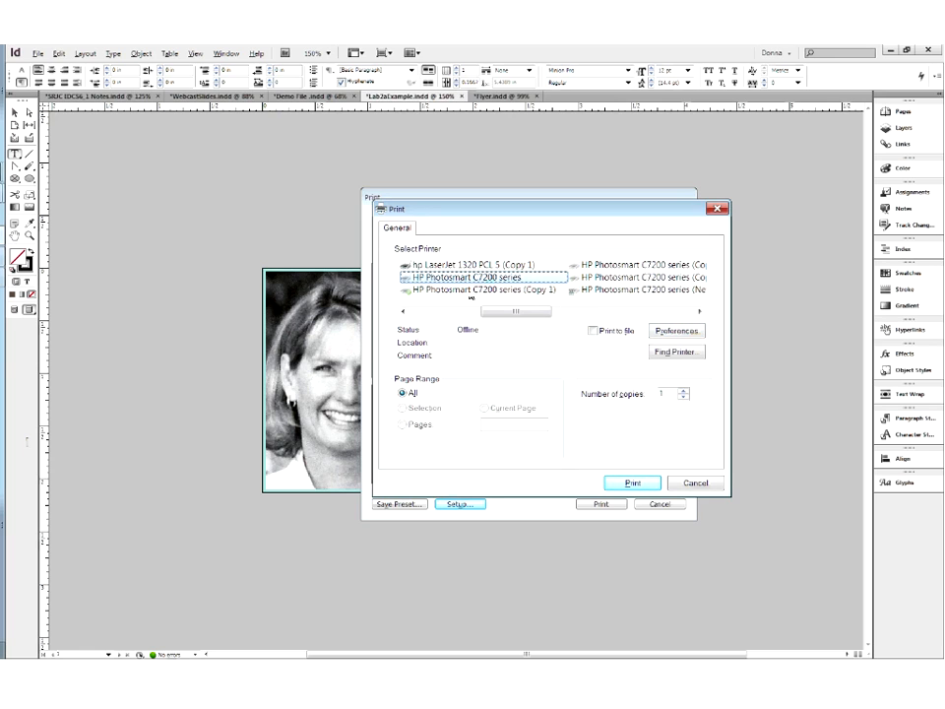
Select the HP Photosmart C7200 series (Copy 1) printer and open its printing preferences.
{"action": "left_click", "coordinate": [469, 291]}
{"action": "left_click", "coordinate": [679, 332]}
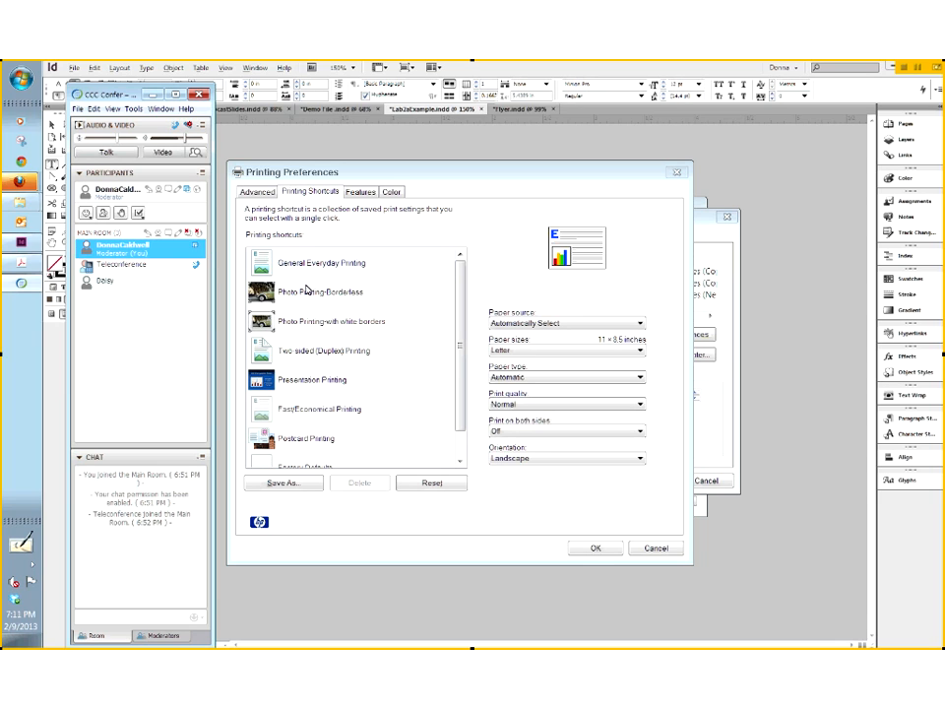
Check the driver's print quality and paper type choices, keeping Normal and Automatic, and accept the printer setup.
{"action": "left_click", "coordinate": [532, 406]}
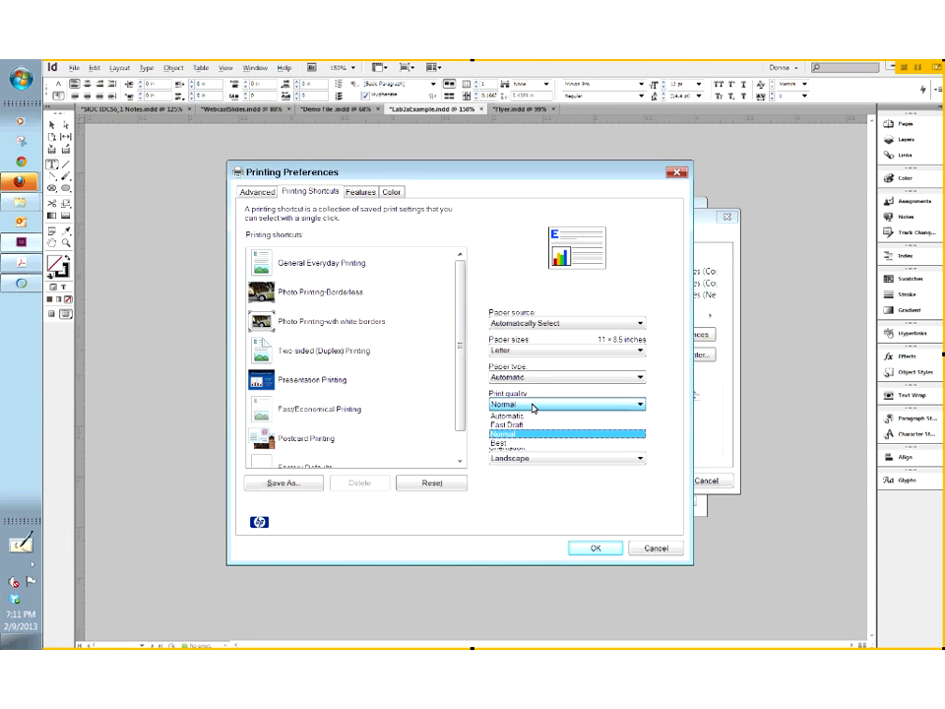
{"action": "left_click", "coordinate": [543, 380]}
{"action": "left_click", "coordinate": [542, 380]}
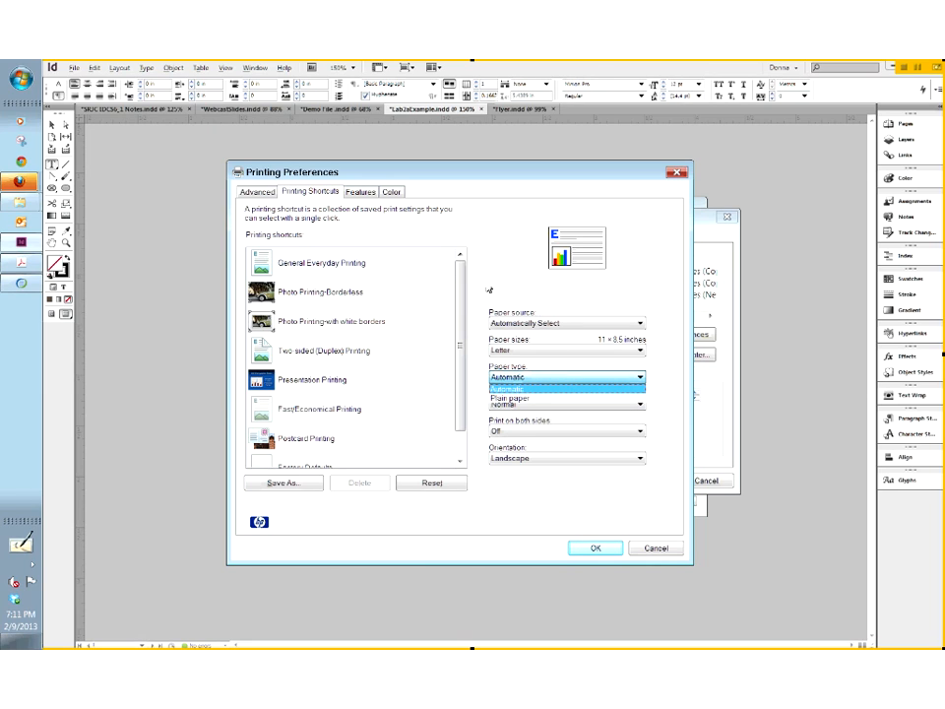
{"action": "left_click", "coordinate": [367, 214]}
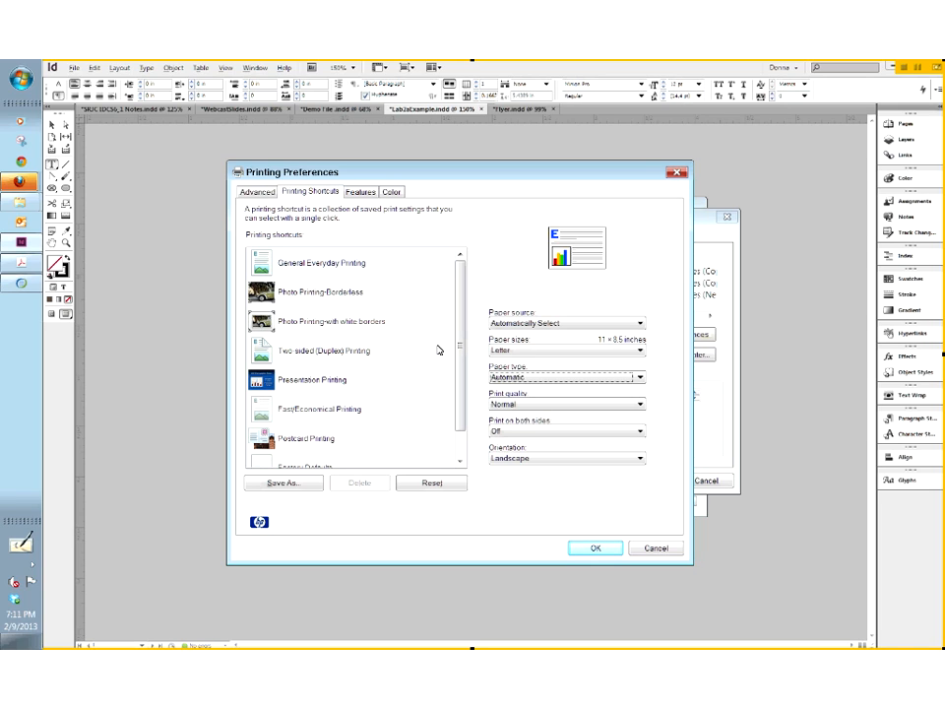
{"action": "left_click", "coordinate": [598, 549]}
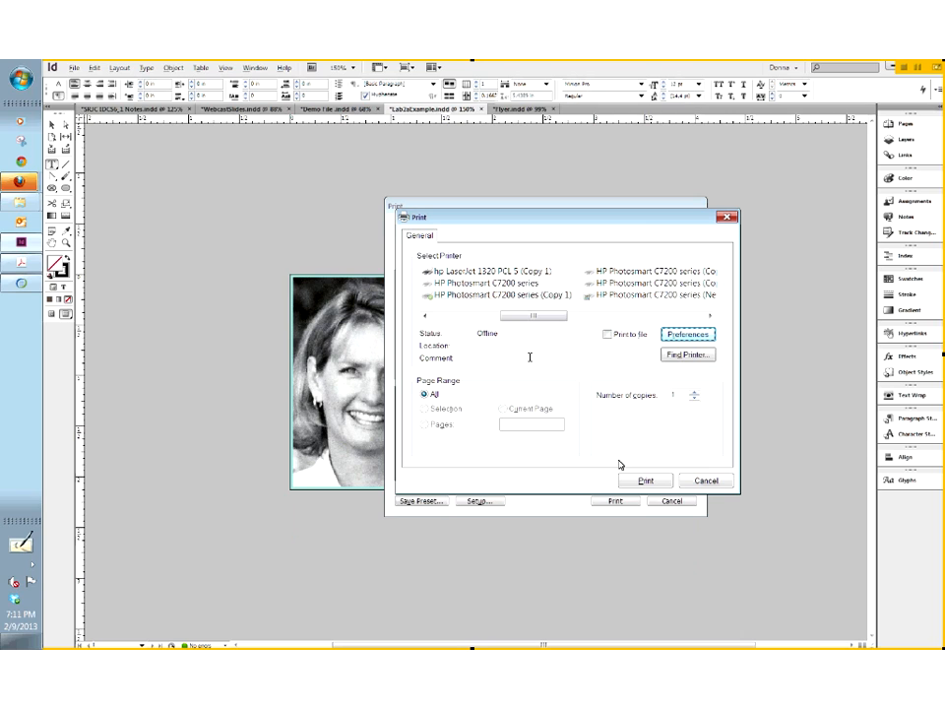
{"action": "left_click_drag", "start_coordinate": [563, 220], "coordinate": [508, 228]}
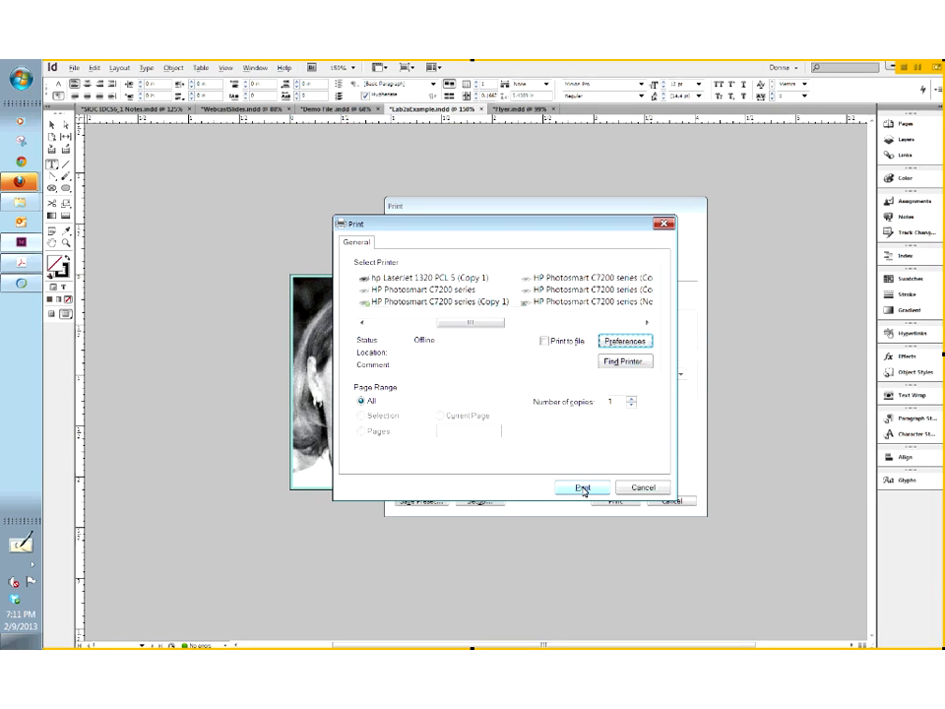
{"action": "left_click", "coordinate": [581, 488]}
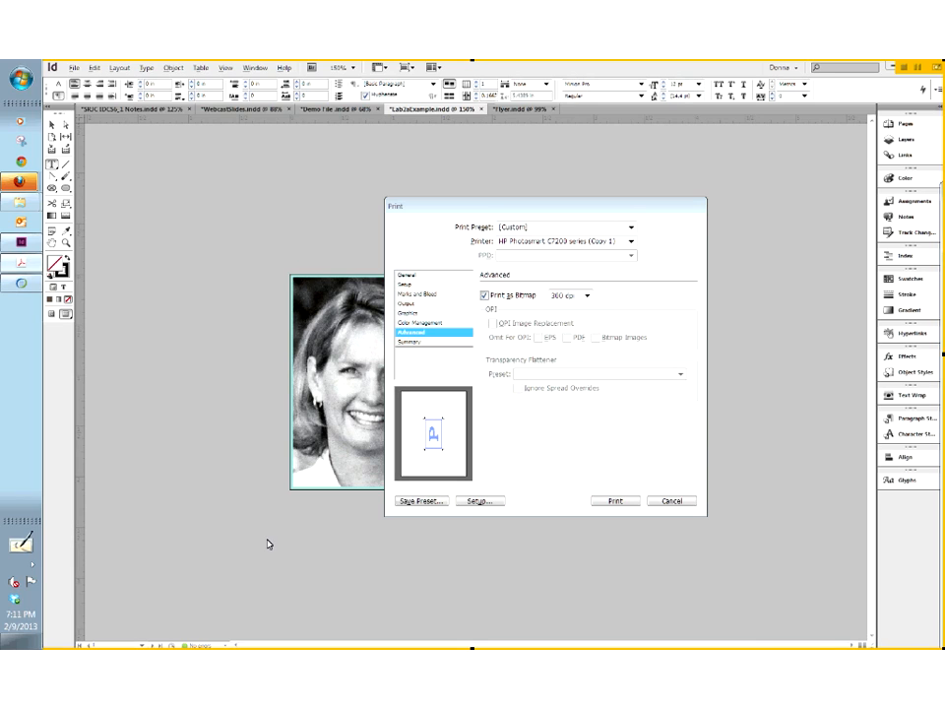
Examine the print job's Color Management settings, including the description of Color Handling.
{"action": "left_click", "coordinate": [415, 323]}
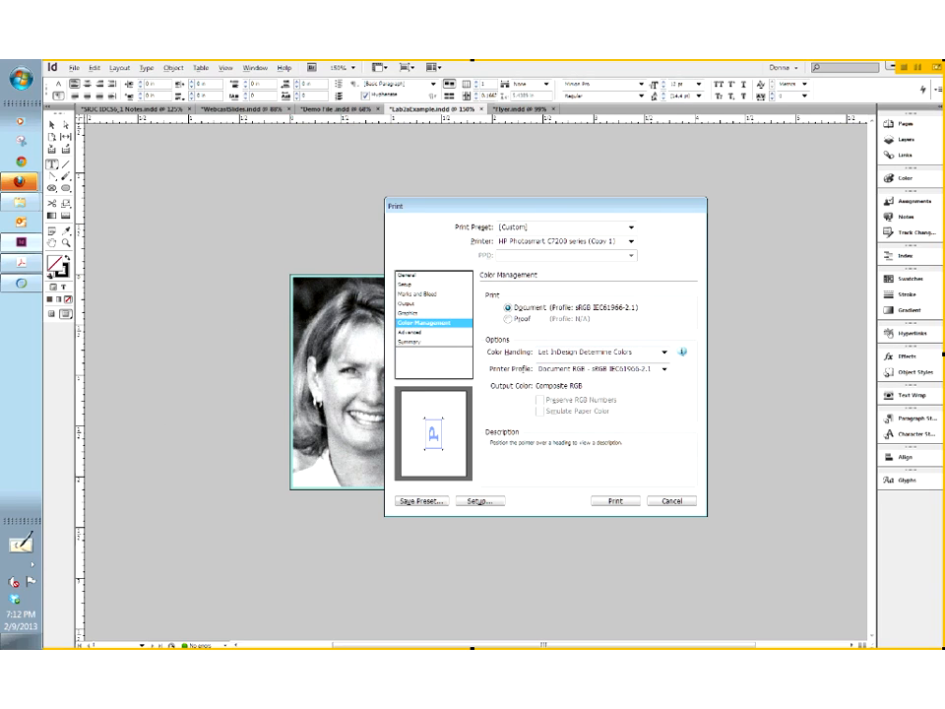
{"action": "mouse_move", "coordinate": [527, 358]}
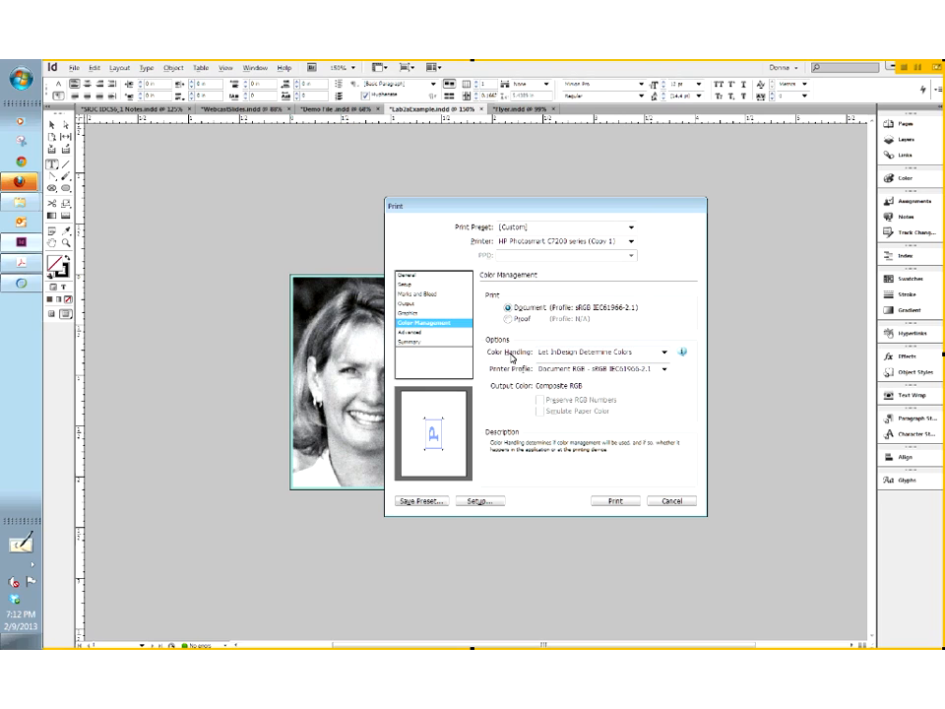
{"action": "mouse_move", "coordinate": [658, 354]}
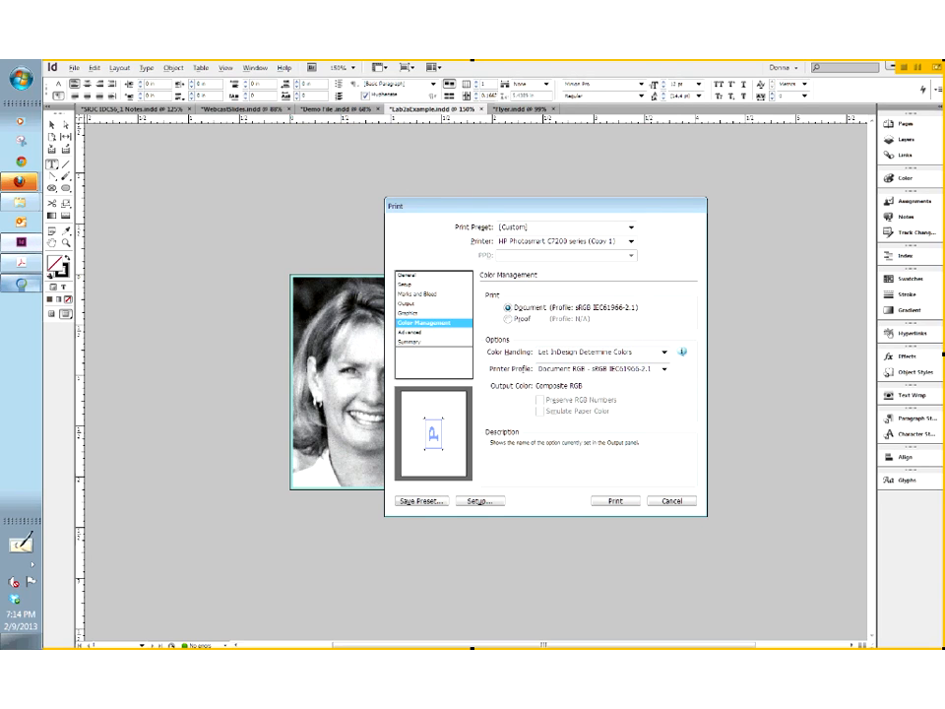
Switch to the CCC Confer meeting window and maximize it.
{"action": "left_click", "coordinate": [21, 284]}
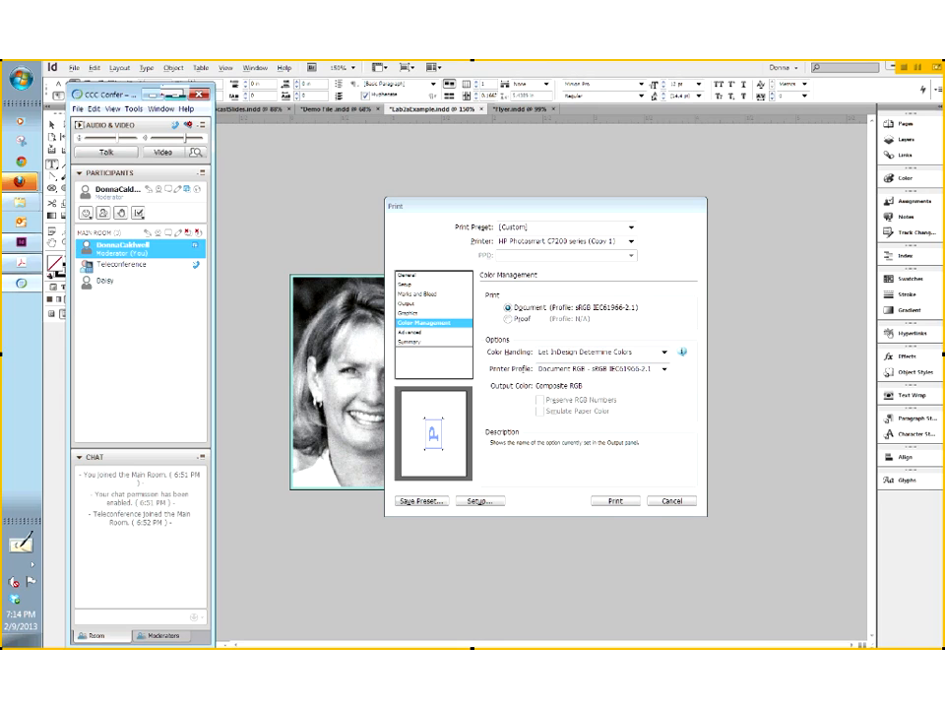
{"action": "left_click", "coordinate": [177, 95]}
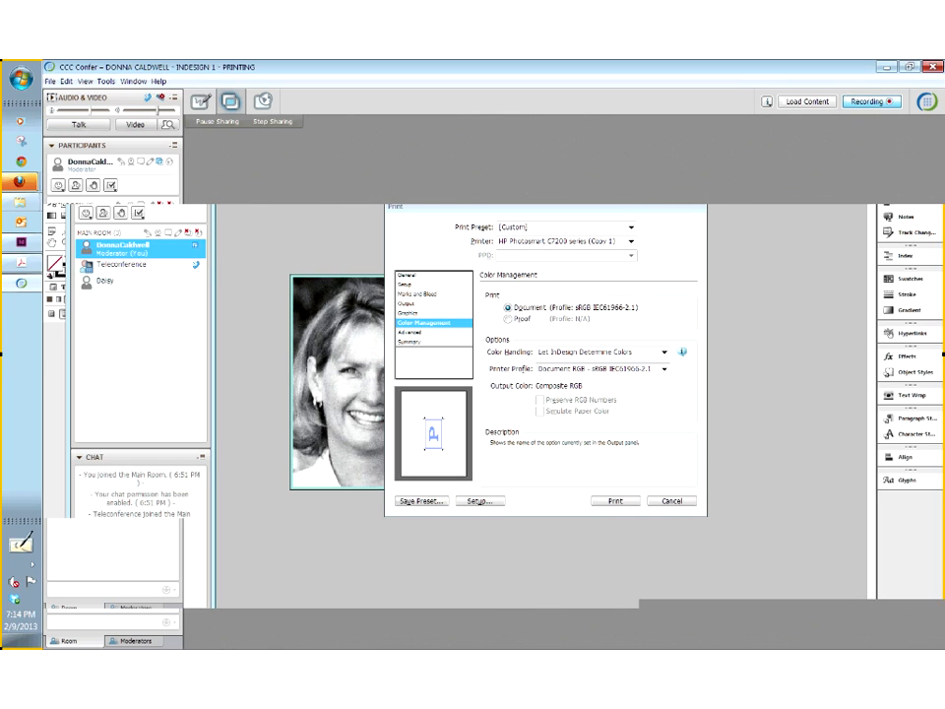